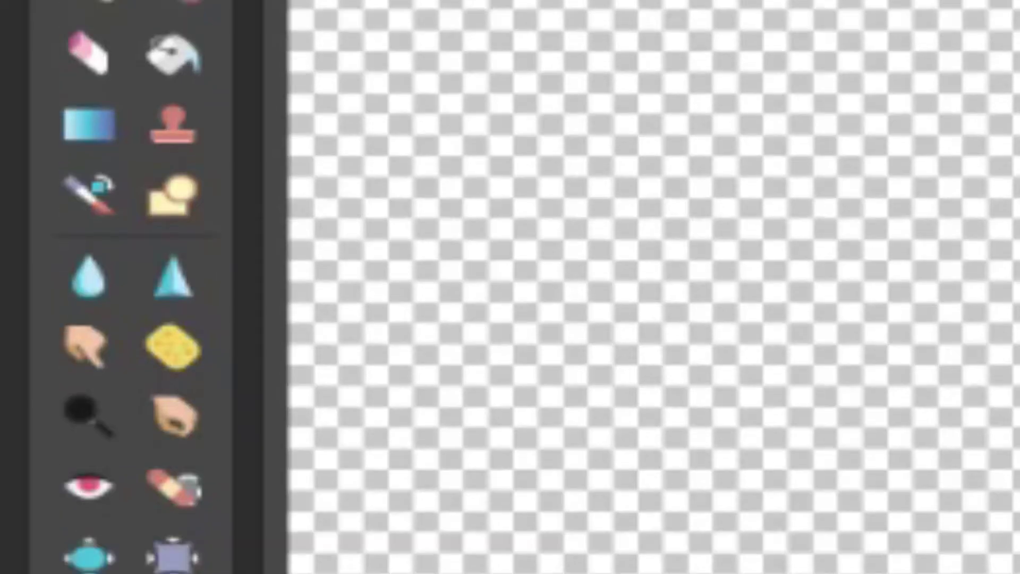
# Zoom the ThumbNail canvas out to 30% so the whole 1920x1080 canvas fits
pyautogui.click(18, 315)
pyautogui.click(180, 458)
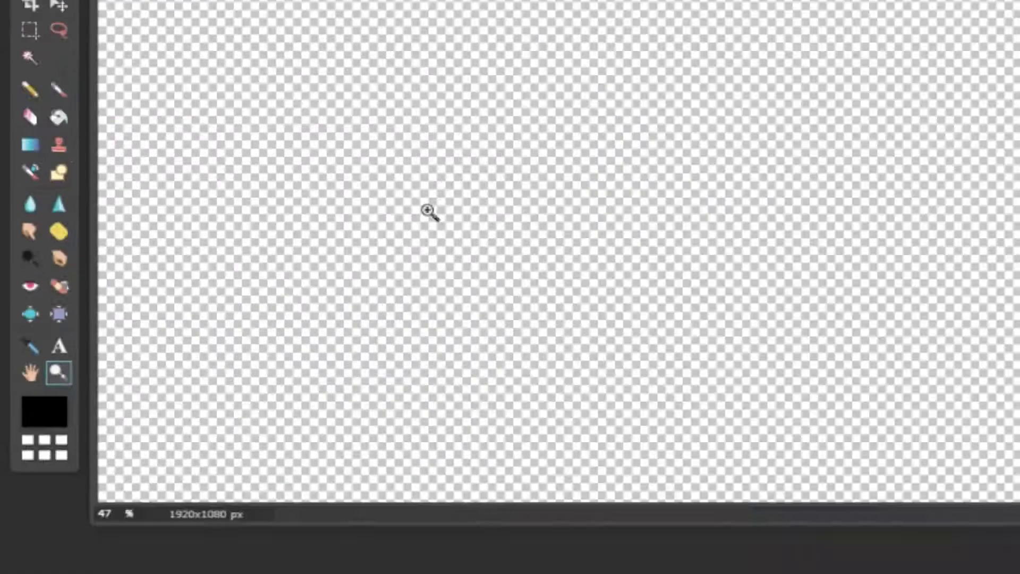
pyautogui.rightClick(299, 257)
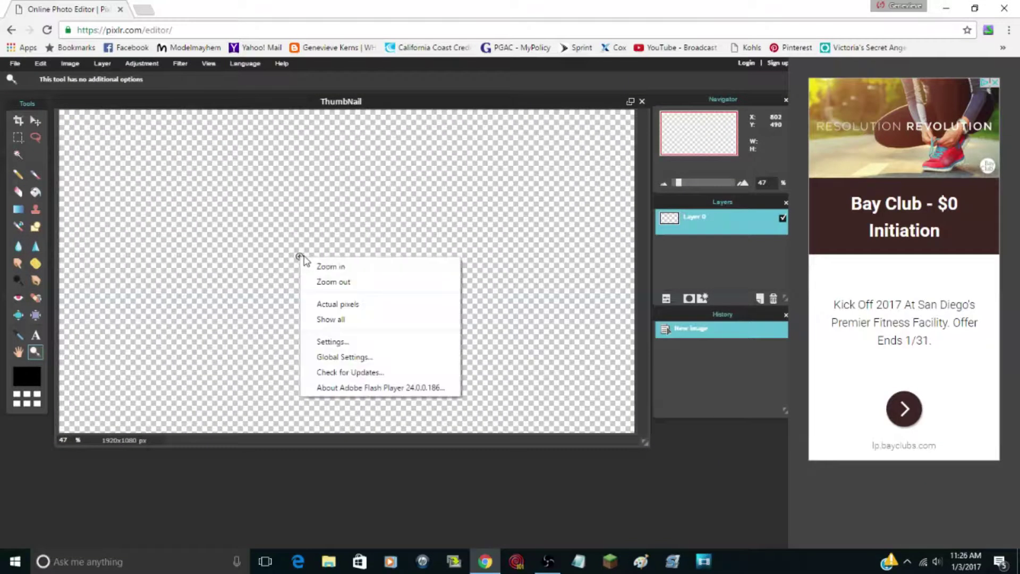
pyautogui.click(376, 282)
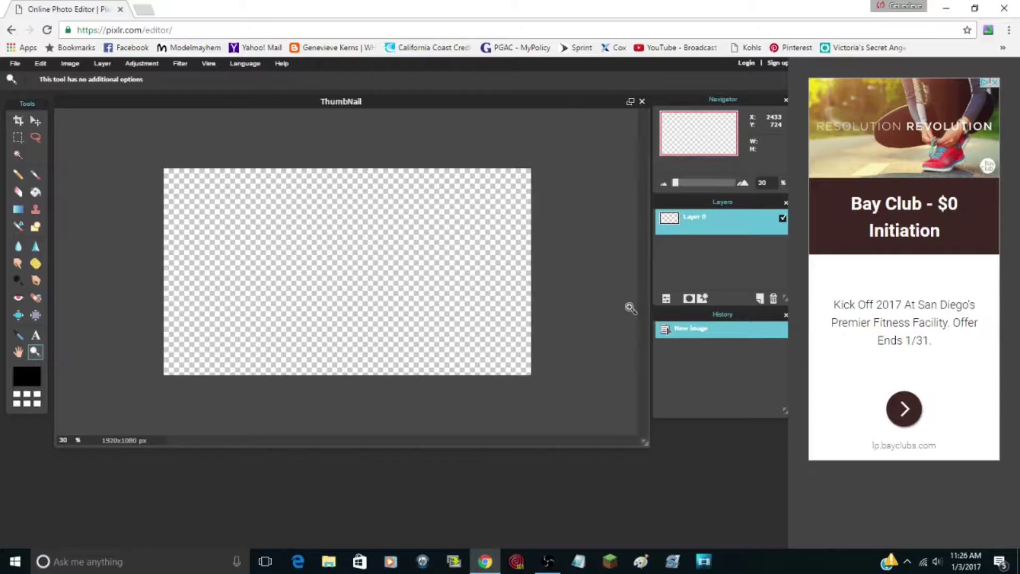
pyautogui.click(35, 122)
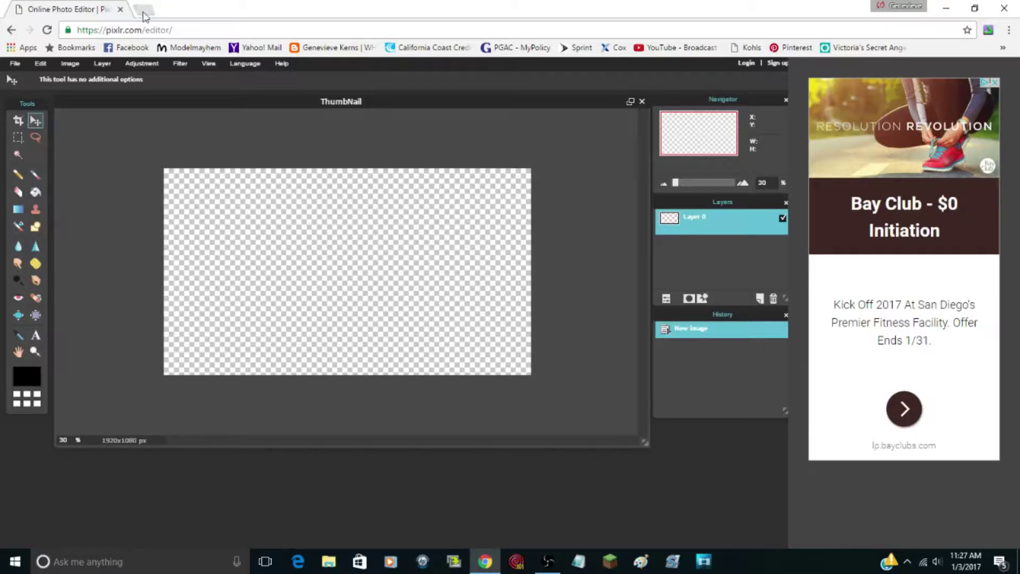
# Open a purple grunge sunburst Google Images result full-size (852x480) in its own tab
pyautogui.hotkey('ctrl', 't')
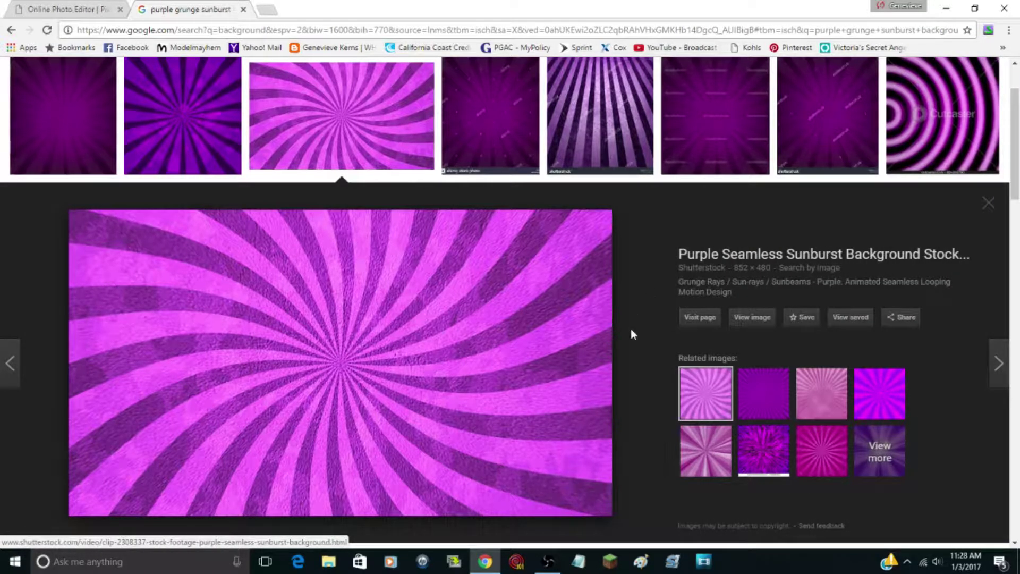
pyautogui.scroll(-1, 630, 329)
pyautogui.scroll(1, 610, 337)
pyautogui.click(752, 321)
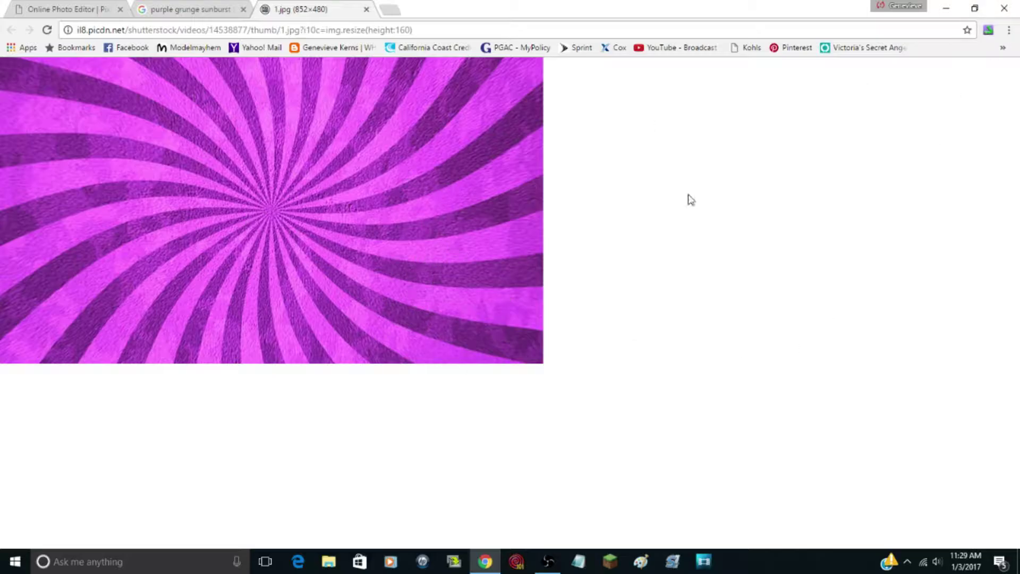
# Save the sunburst picture to the desktop as file 1 and return to the maximized Pixlr tab
pyautogui.click(975, 9)
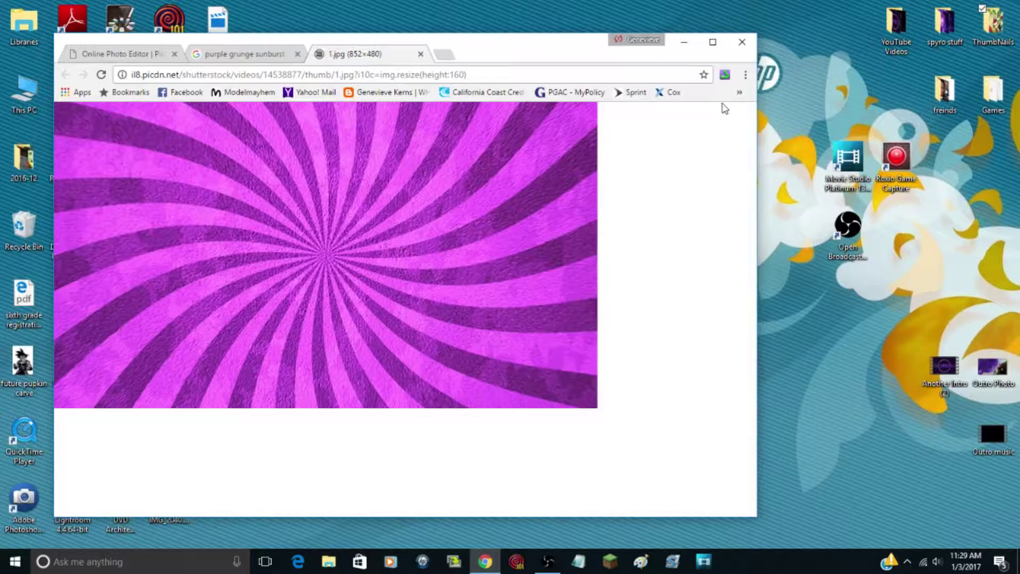
pyautogui.click(712, 42)
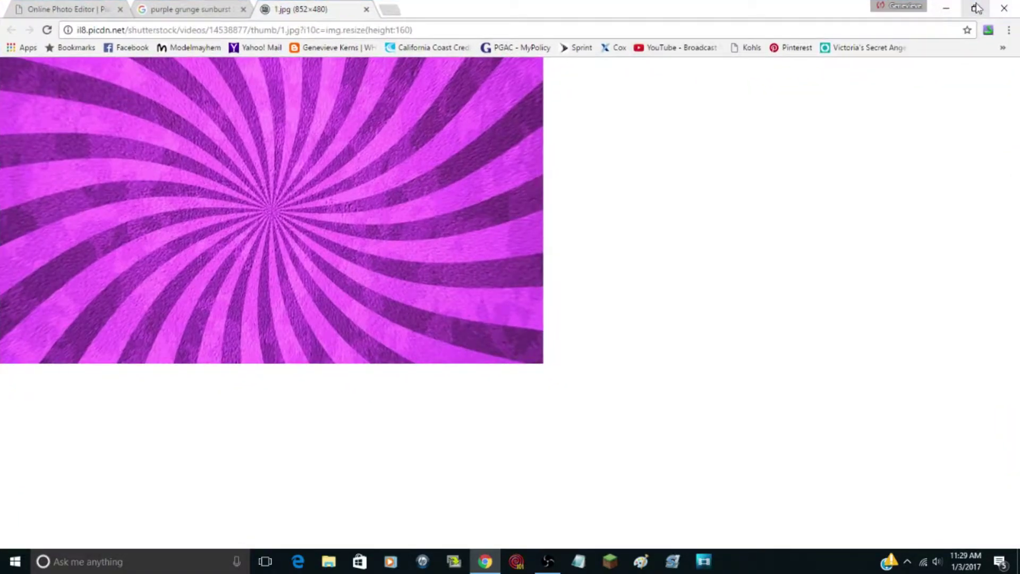
pyautogui.click(976, 7)
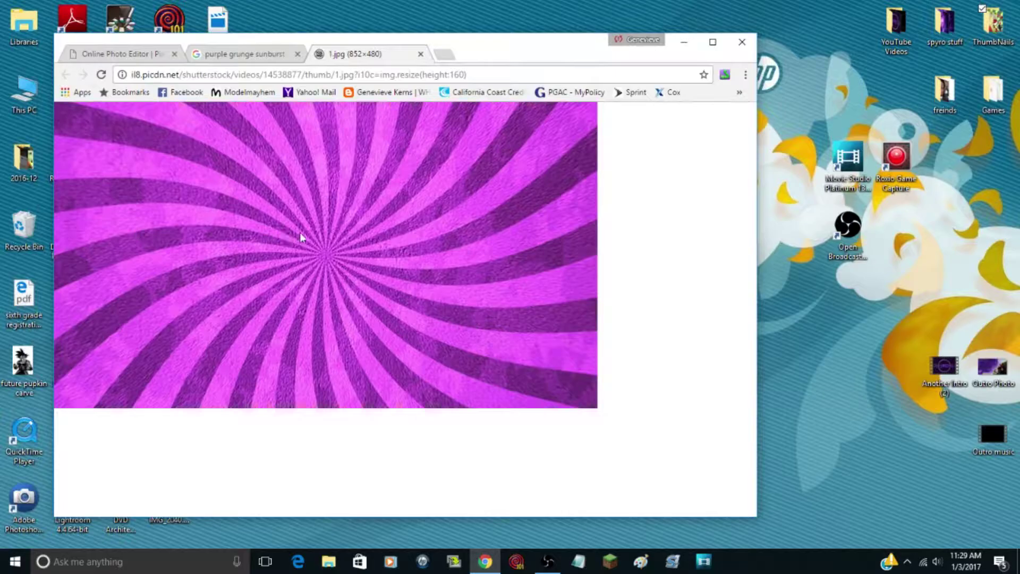
pyautogui.moveTo(313, 244); pyautogui.dragTo(865, 449)
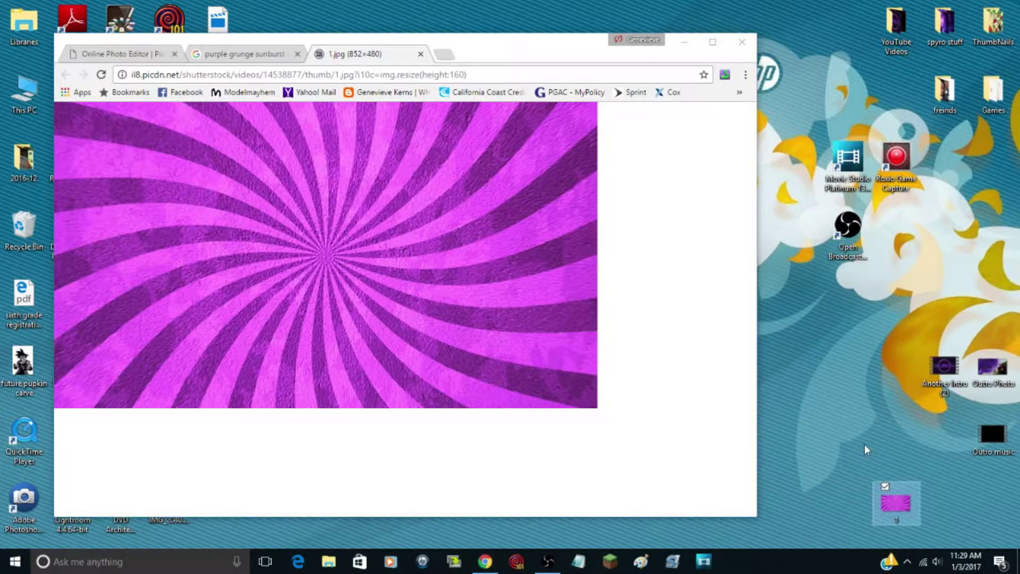
pyautogui.click(130, 53)
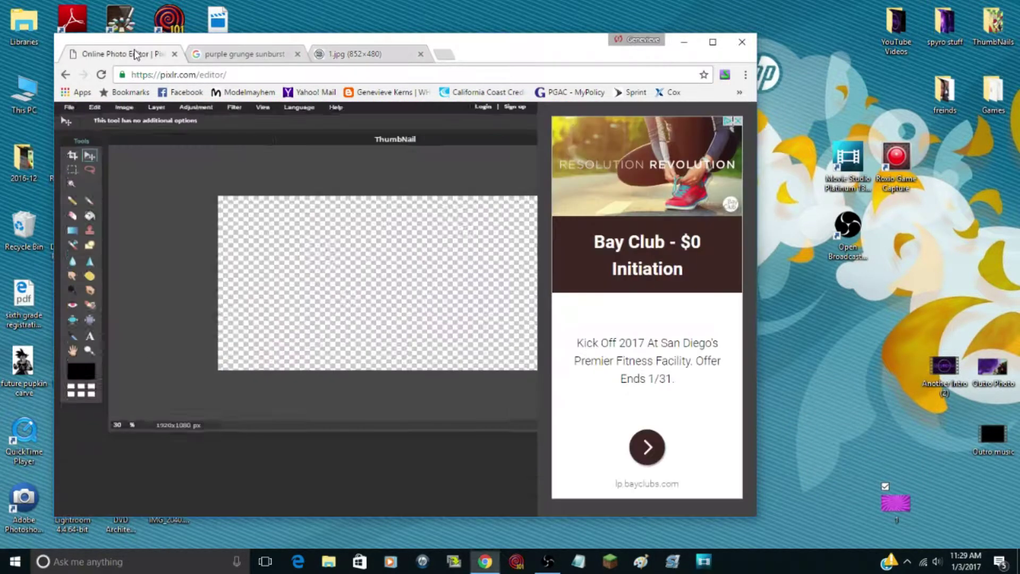
pyautogui.click(712, 42)
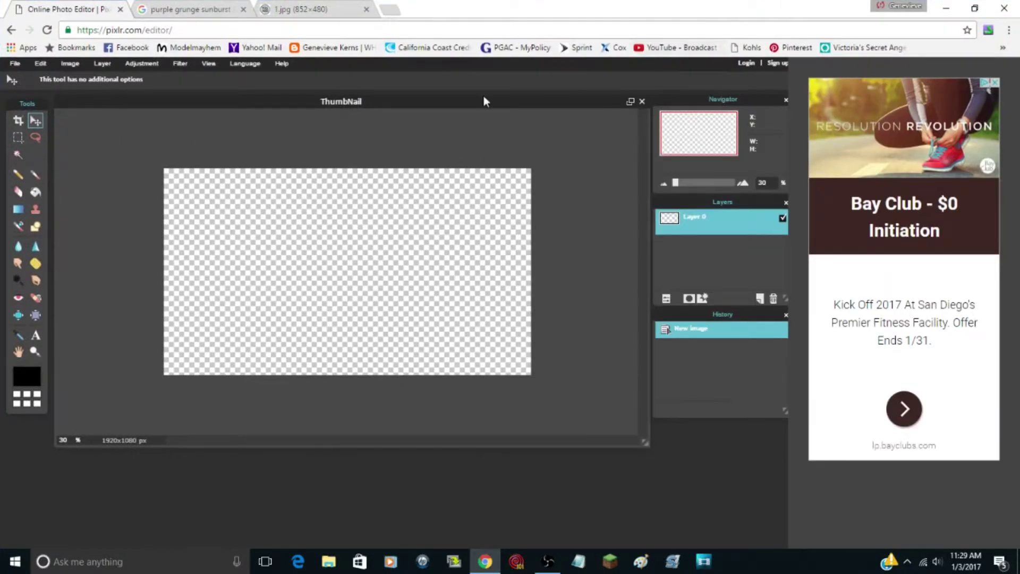
# Open the saved sunburst file 1 in Pixlr Editor as an 852x480 image
pyautogui.click(16, 65)
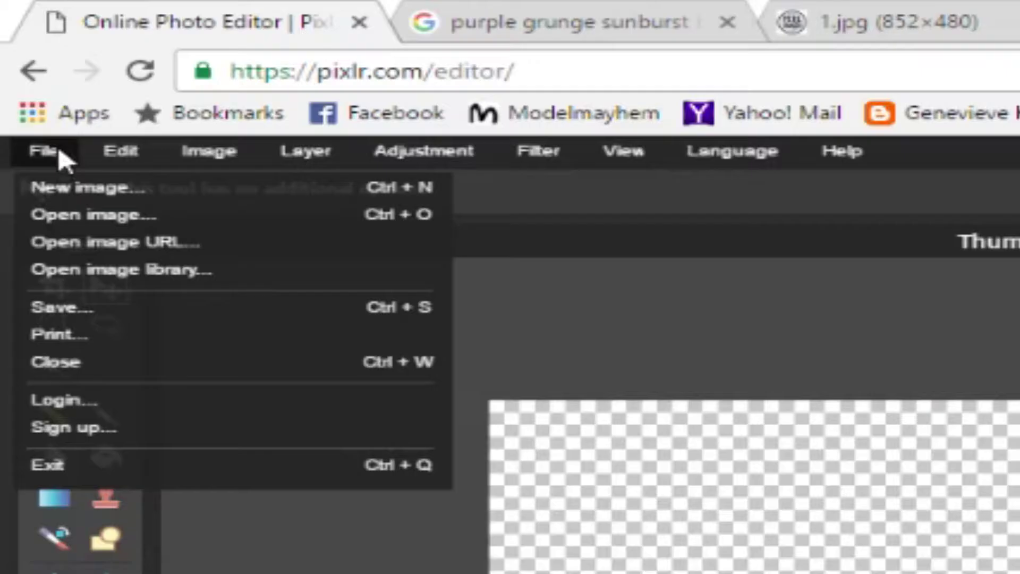
pyautogui.click(137, 214)
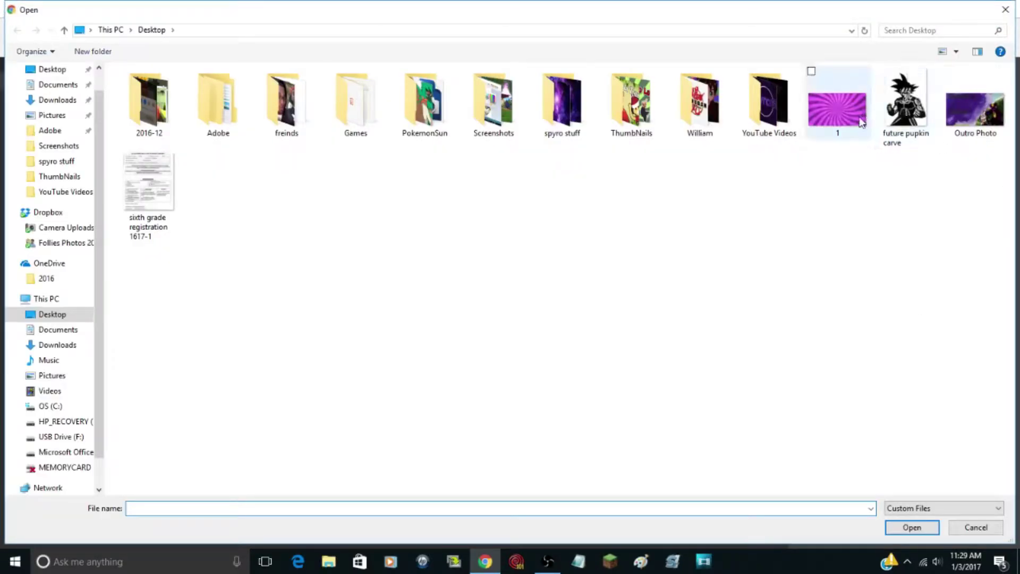
pyautogui.click(860, 122)
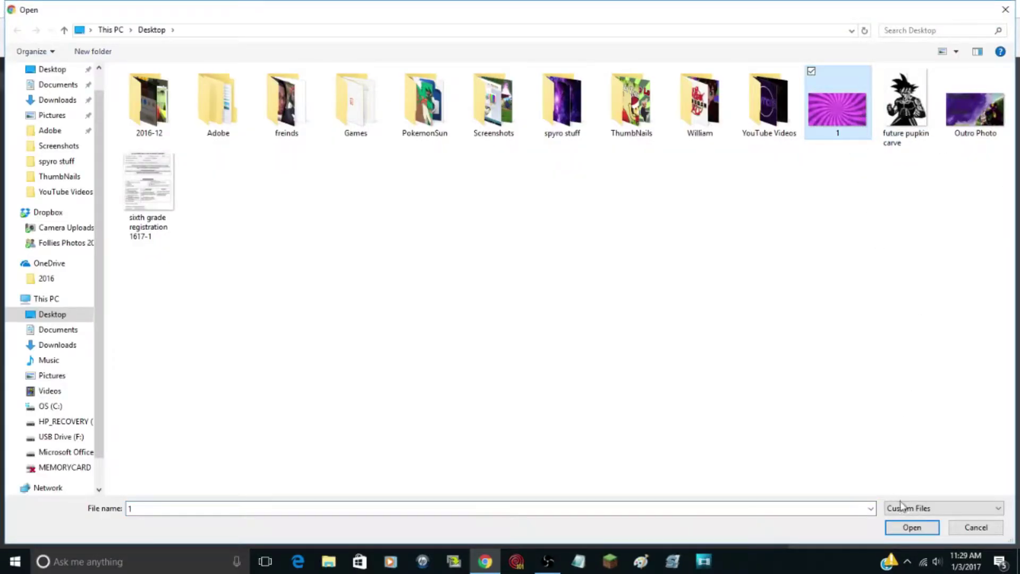
pyautogui.press('Return')
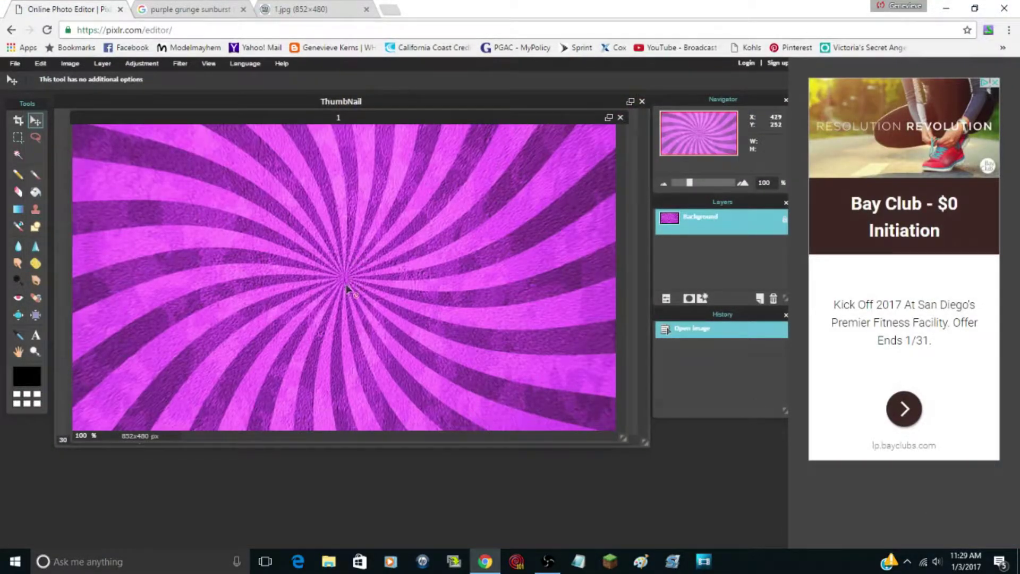
pyautogui.moveTo(387, 121)
pyautogui.mouseDown()
pyautogui.moveTo(668, 308)
pyautogui.moveTo(294, 344)
pyautogui.moveTo(356, 451)
pyautogui.moveTo(375, 449)
pyautogui.moveTo(409, 97)
pyautogui.moveTo(371, 120)
pyautogui.moveTo(389, 121)
pyautogui.mouseUp()
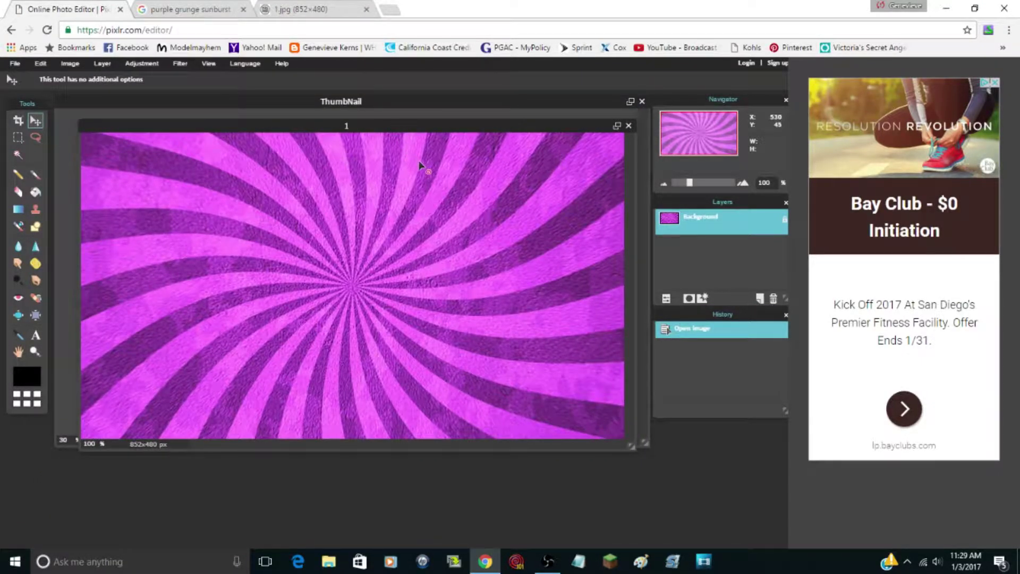
# Copy the entire sunburst image, then close it without saving
pyautogui.hotkey('ctrl', 'a')
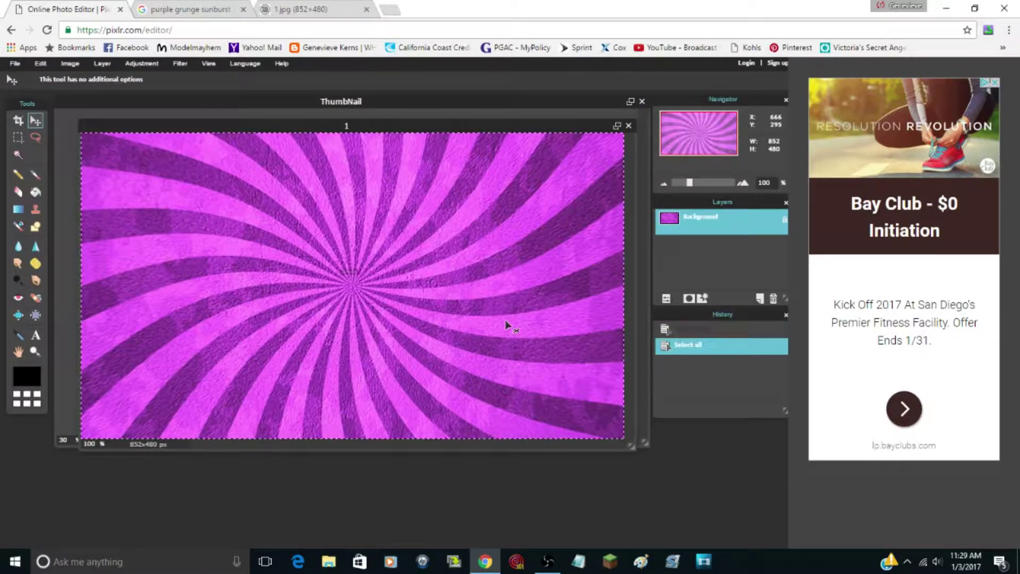
pyautogui.hotkey('ctrl', 'c')
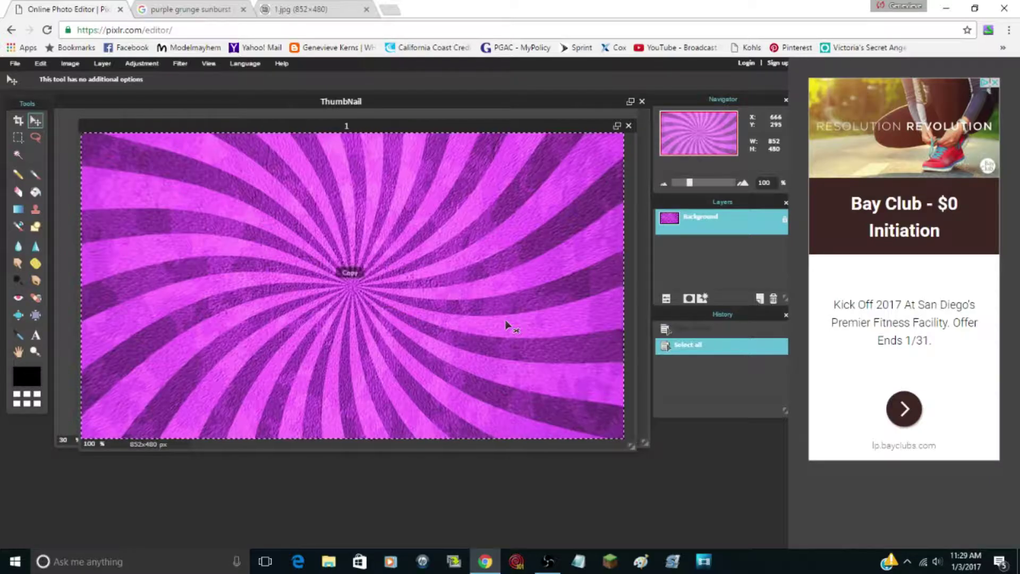
pyautogui.click(628, 126)
pyautogui.click(410, 329)
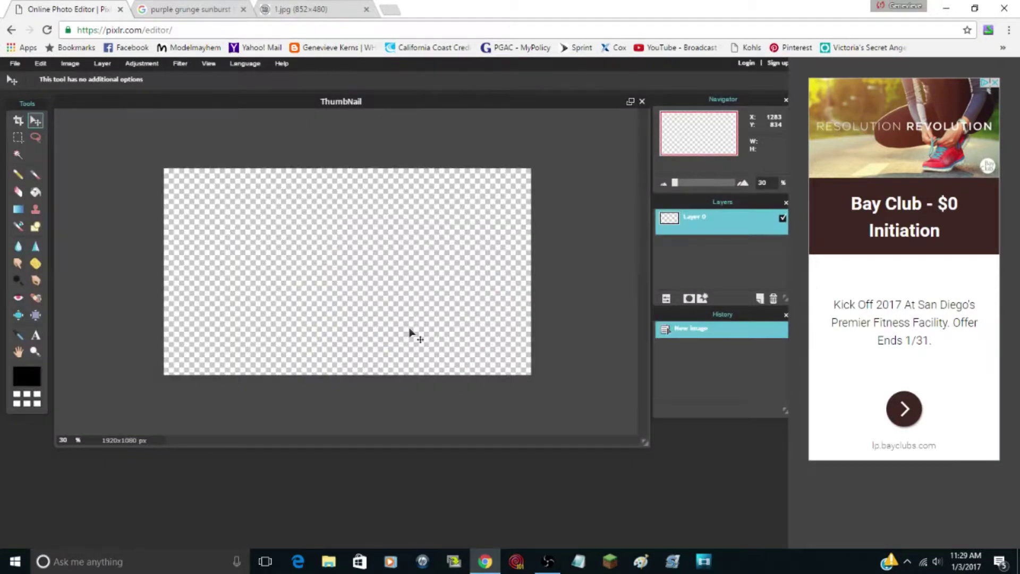
# Paste the sunburst into ThumbNail as Layer 1 and start Free transform
pyautogui.hotkey('ctrl', 'v')
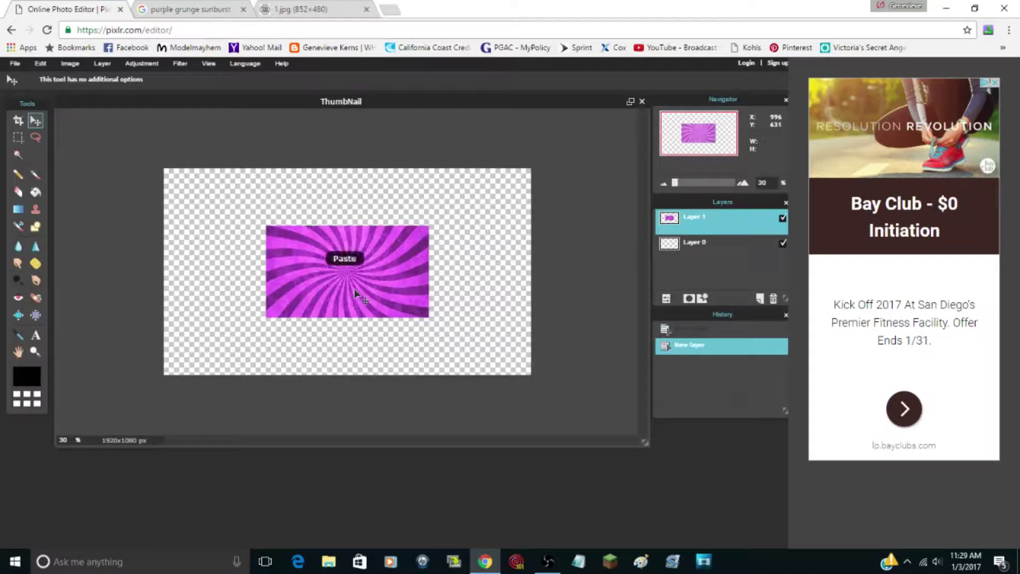
pyautogui.click(18, 120)
pyautogui.click(37, 122)
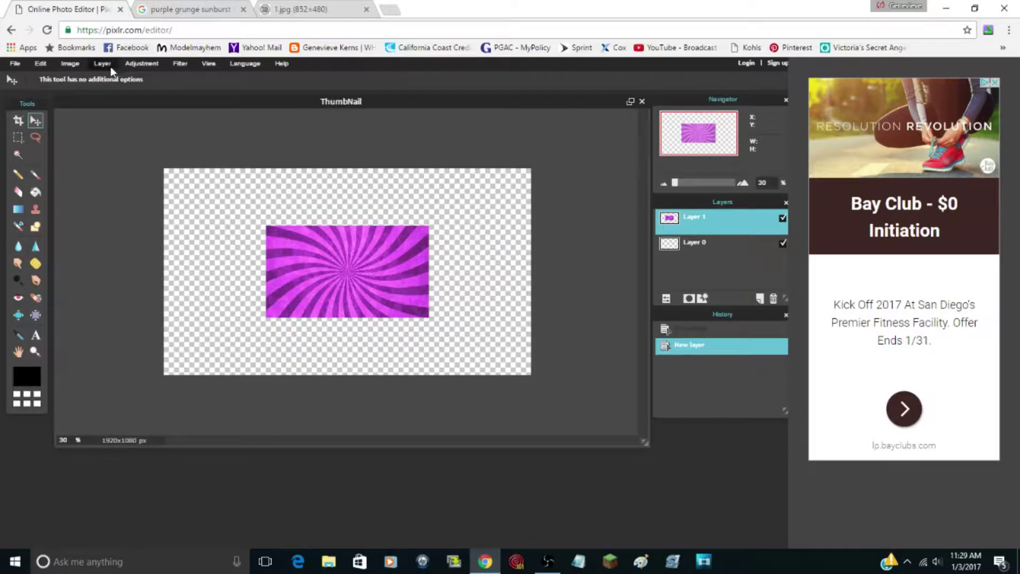
pyautogui.click(41, 64)
pyautogui.click(53, 158)
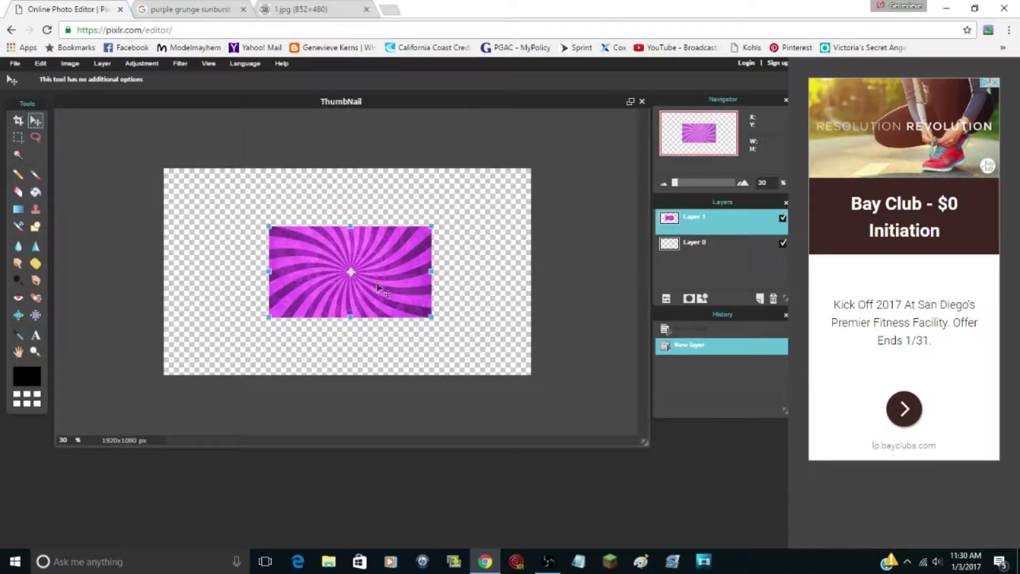
# Stretch the sunburst to cover the entire 1920x1080 canvas and apply the transform
pyautogui.moveTo(431, 272); pyautogui.dragTo(540, 285)
pyautogui.moveTo(351, 222); pyautogui.dragTo(352, 161)
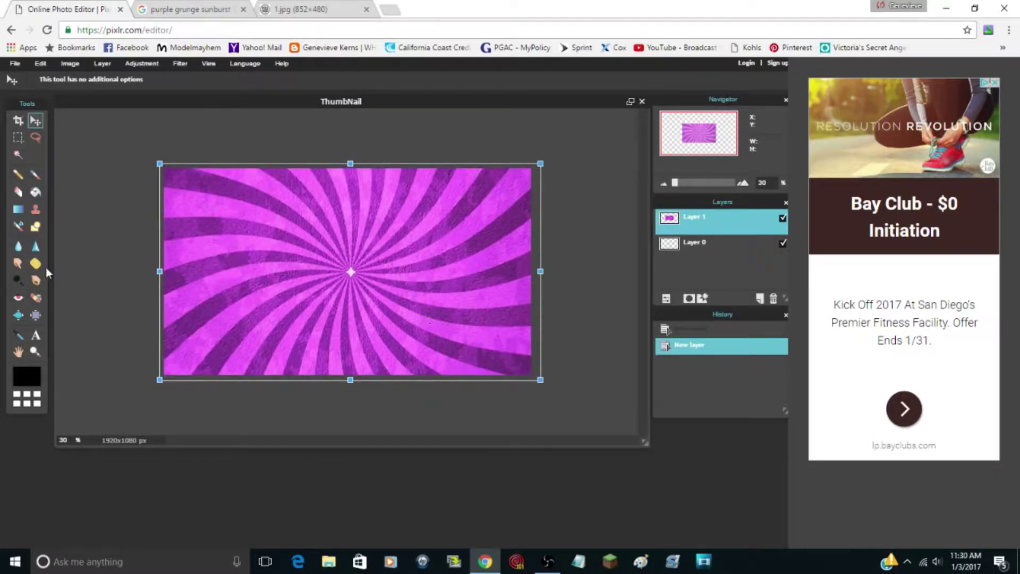
pyautogui.moveTo(158, 267); pyautogui.dragTo(156, 270)
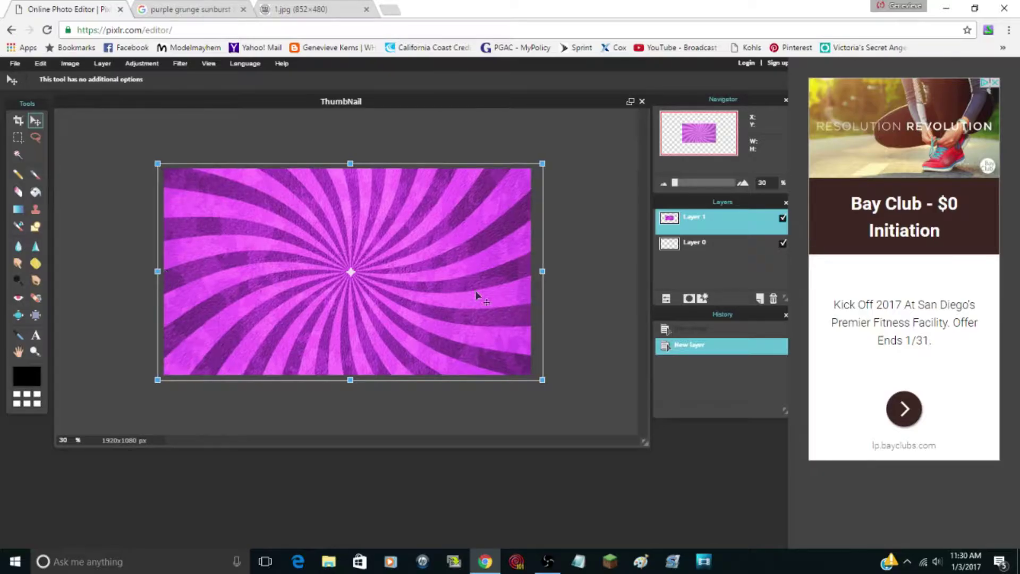
pyautogui.moveTo(542, 271); pyautogui.dragTo(535, 271)
pyautogui.moveTo(169, 274); pyautogui.dragTo(159, 270)
pyautogui.moveTo(428, 289); pyautogui.dragTo(425, 287)
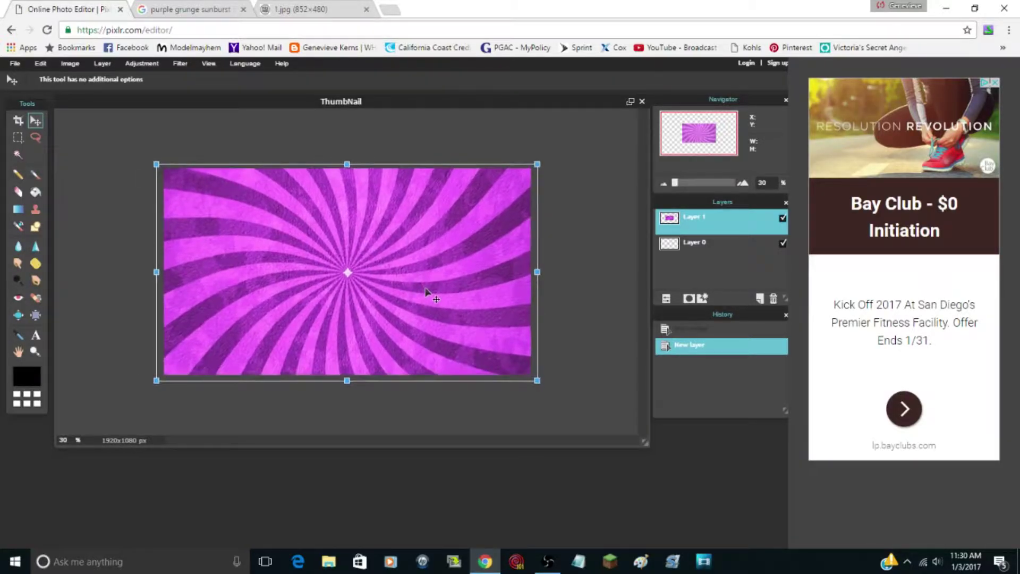
pyautogui.click(606, 295)
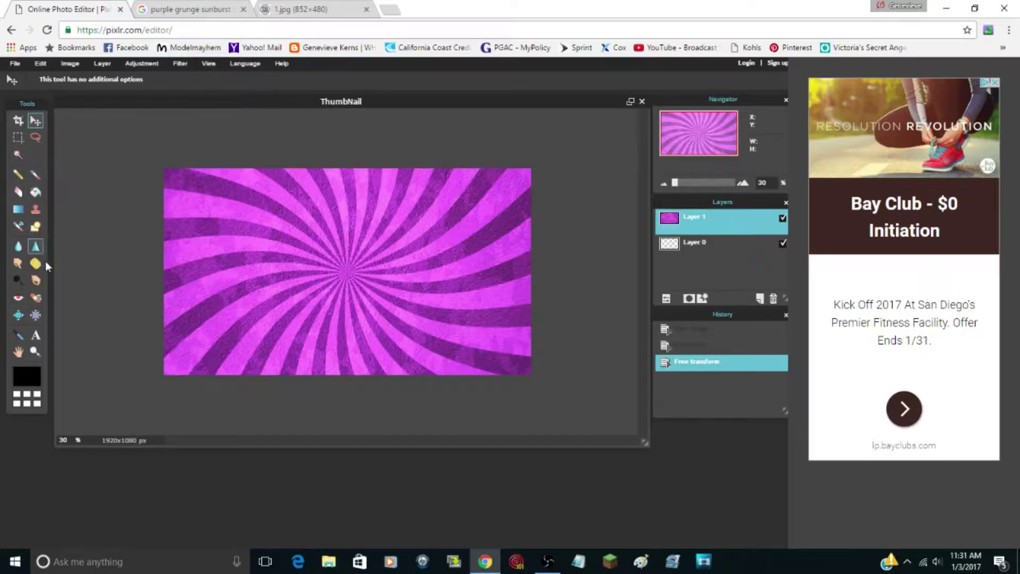
pyautogui.click(37, 338)
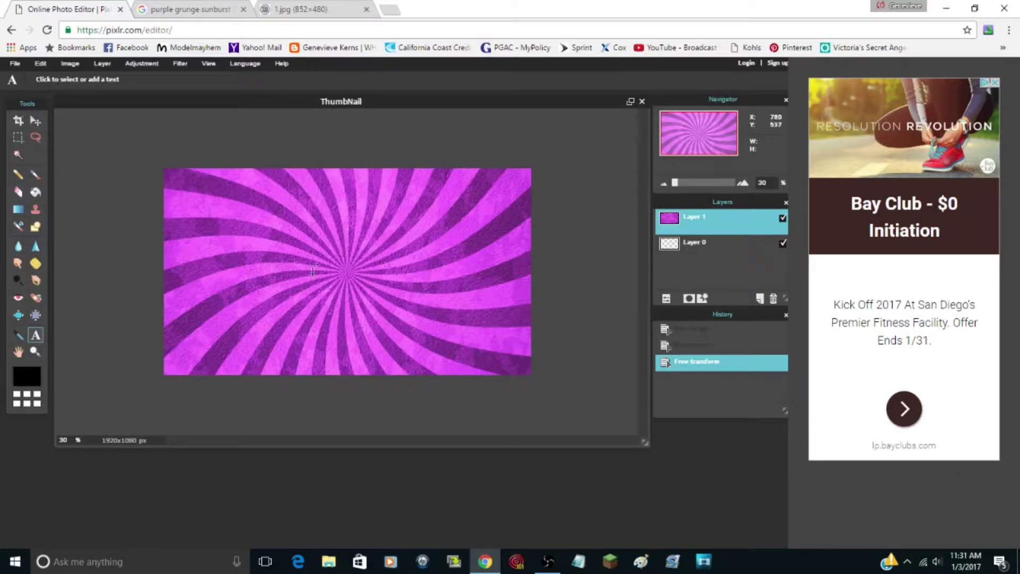
pyautogui.click(312, 269)
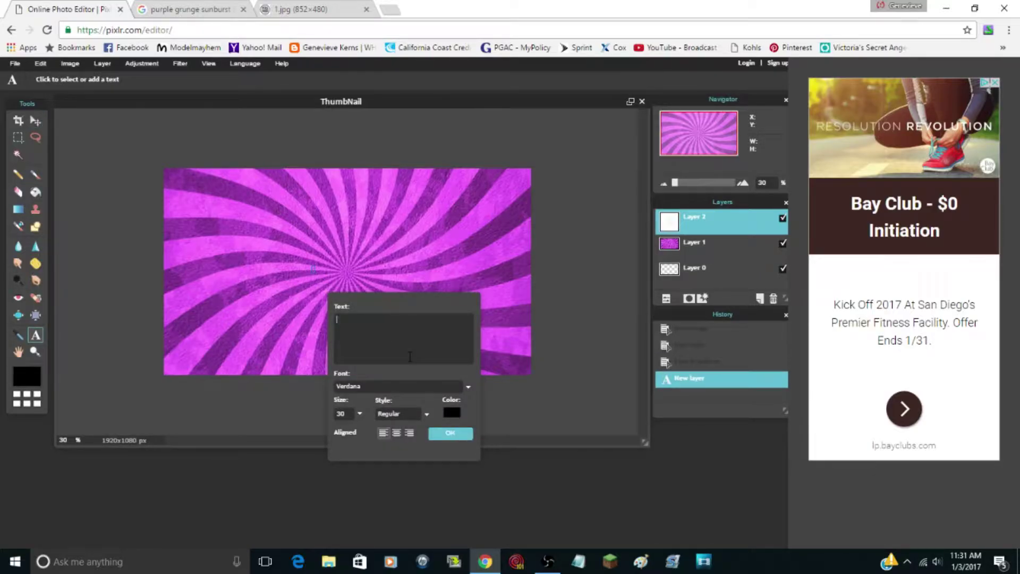
# Discard the empty text layer and close the 1.jpg image and sunburst search tabs
pyautogui.press('BackSpace')
pyautogui.press('BackSpace')
pyautogui.press('BackSpace')
pyautogui.press('BackSpace')
pyautogui.press('BackSpace')
pyautogui.press('BackSpace')
pyautogui.click(450, 433)
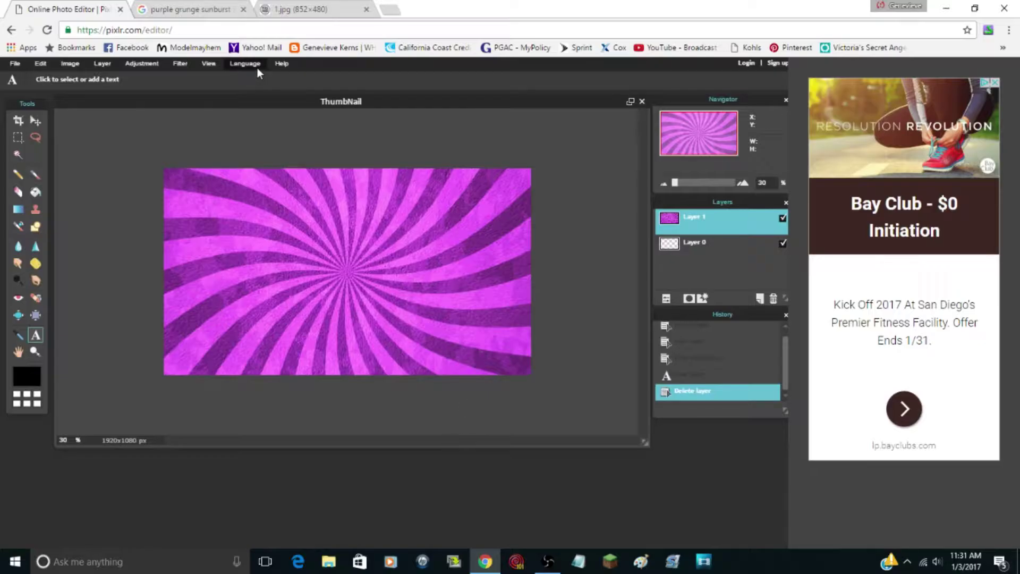
pyautogui.click(366, 10)
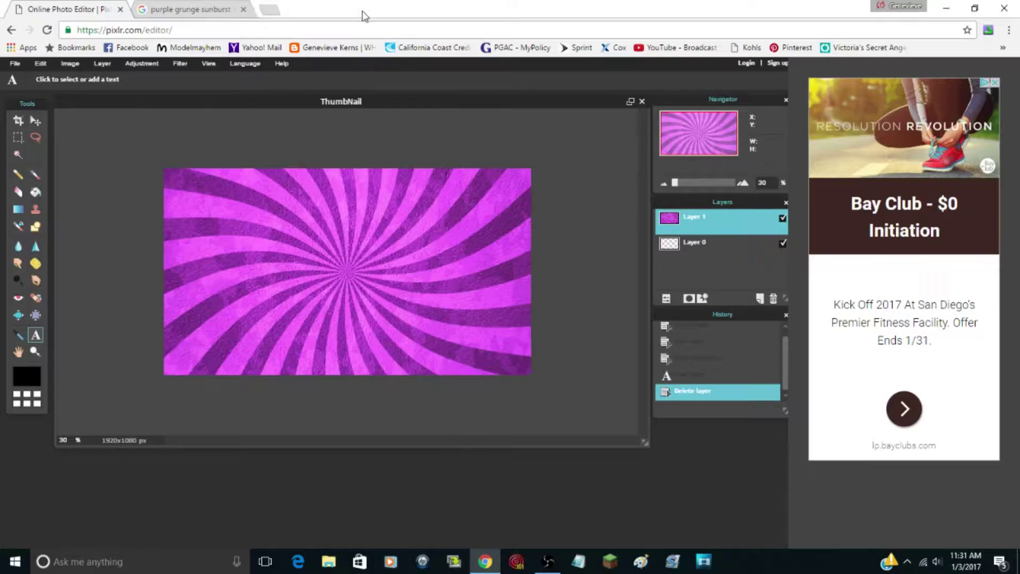
pyautogui.click(243, 9)
pyautogui.click(139, 9)
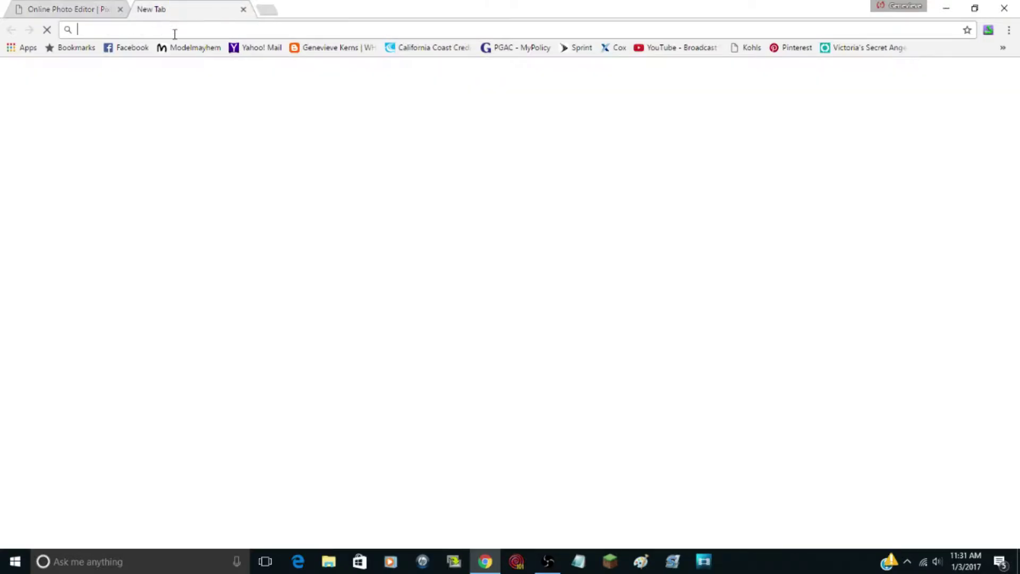
pyautogui.write('f')
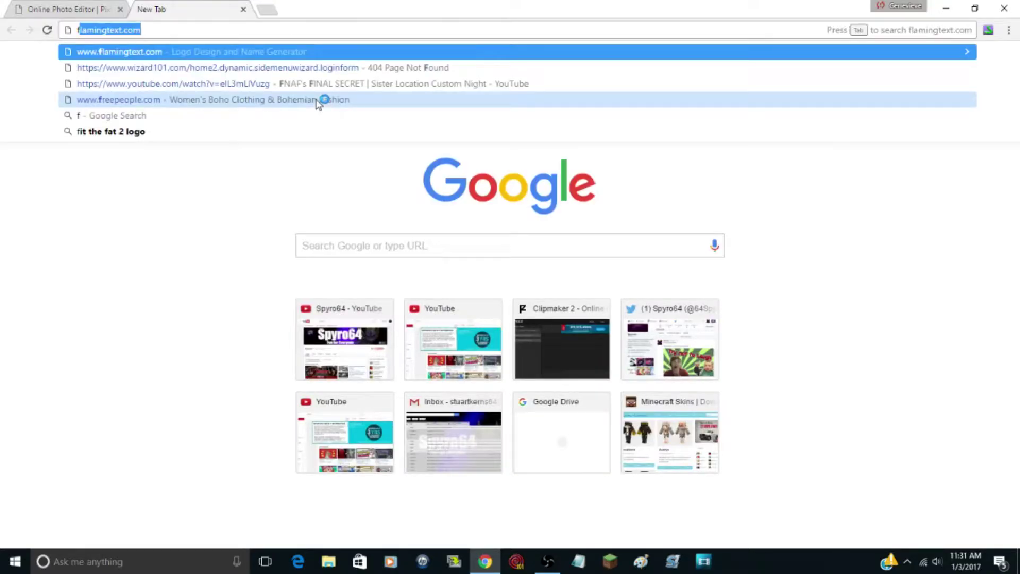
pyautogui.write('laming')
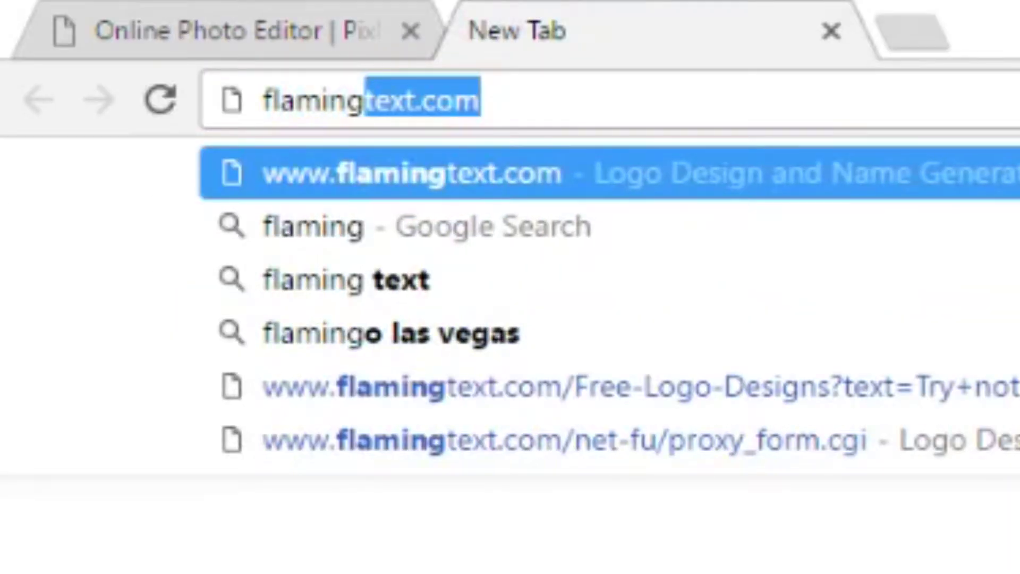
pyautogui.click(684, 183)
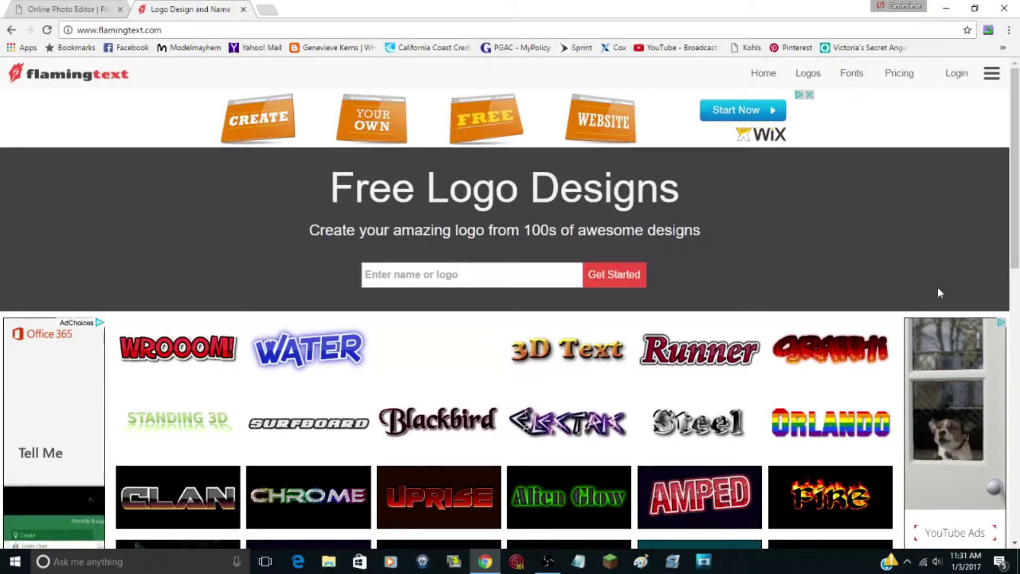
pyautogui.click(517, 276)
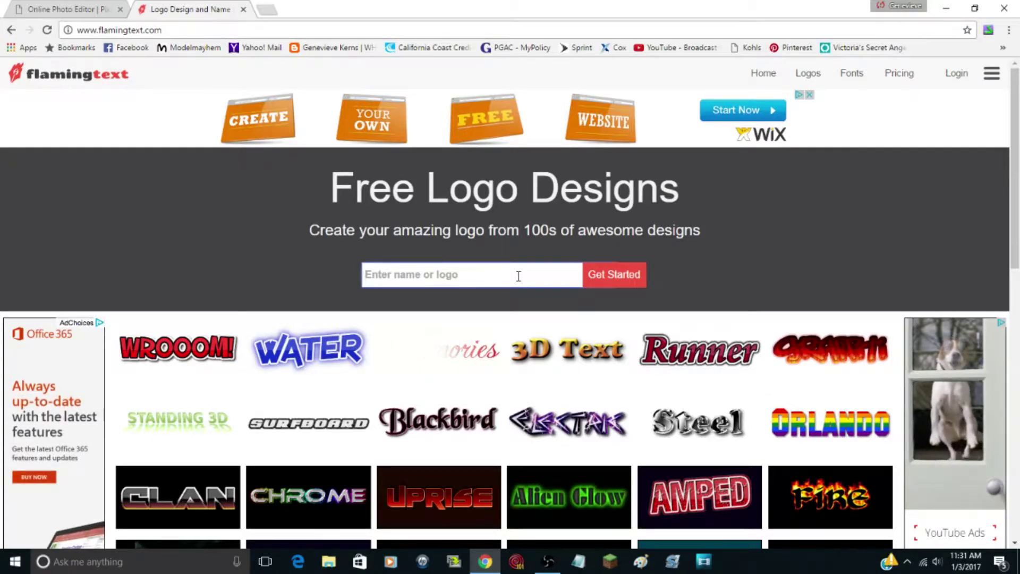
pyautogui.write('How')
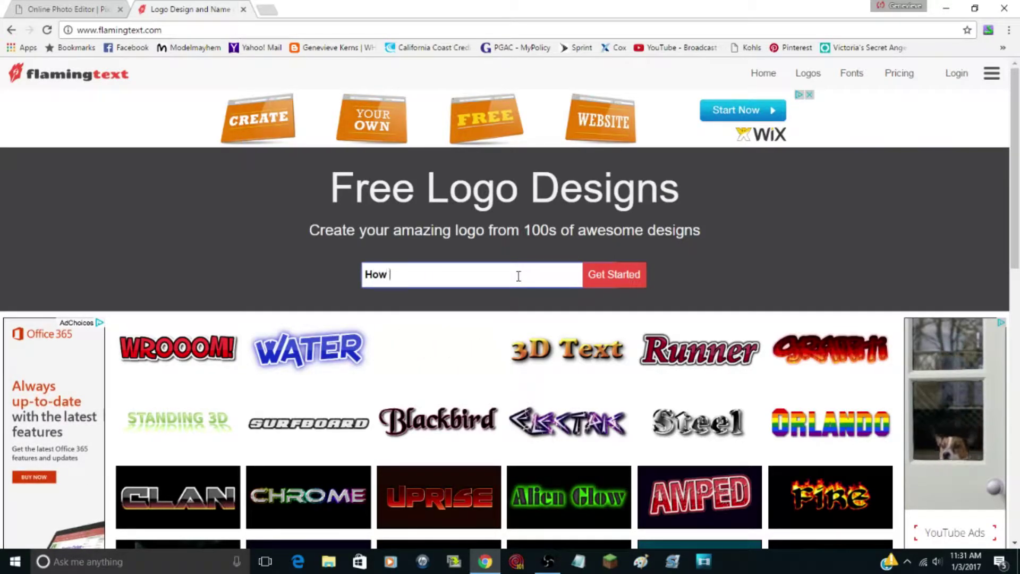
pyautogui.write(' to make a')
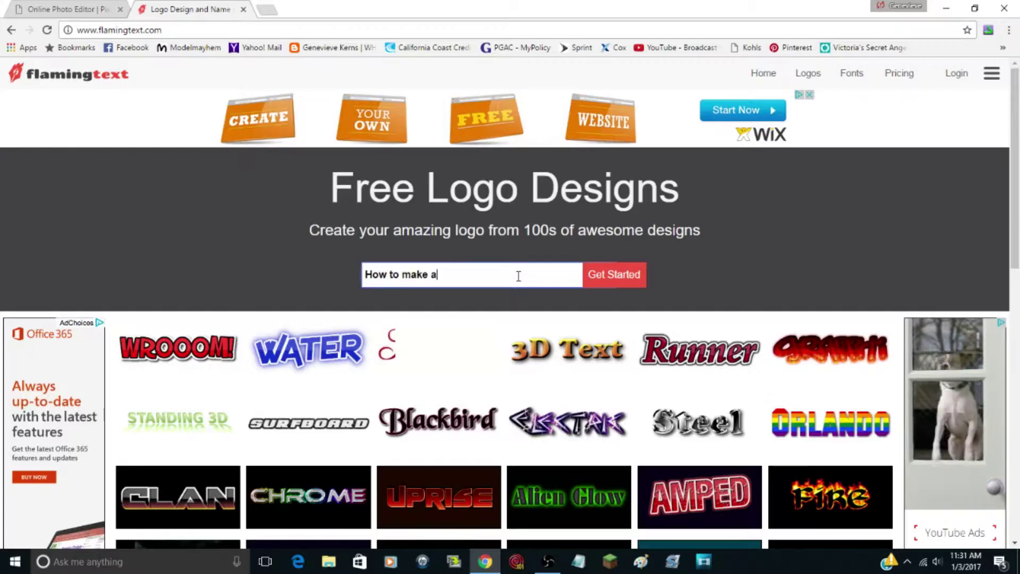
pyautogui.write(' Youtube Thu')
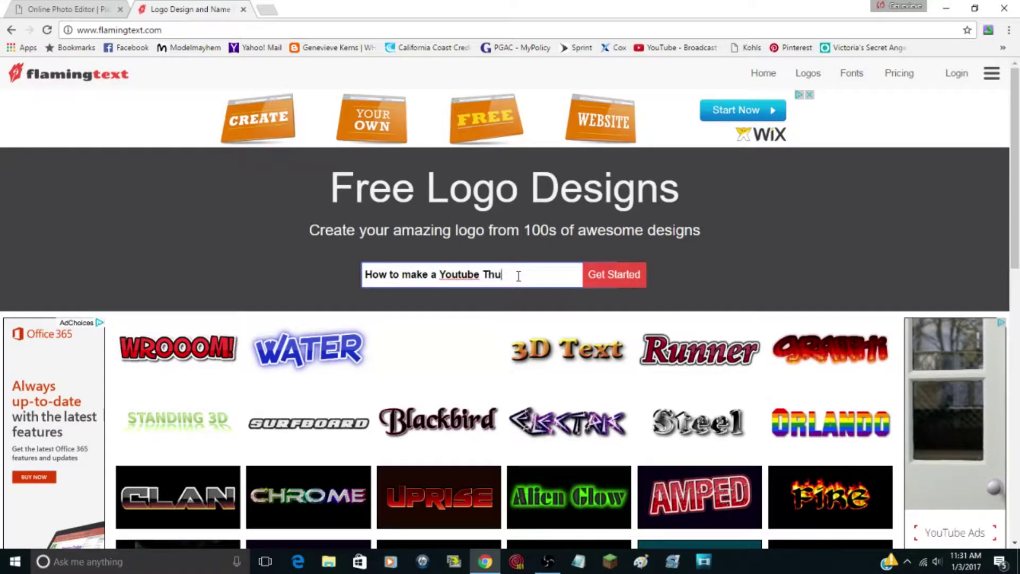
pyautogui.write('mbnail')
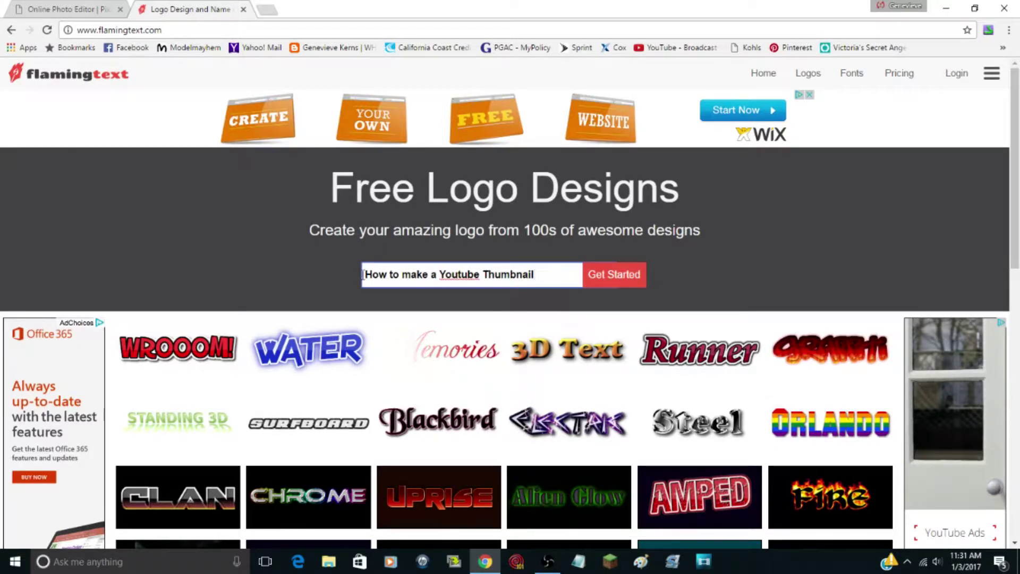
pyautogui.click(603, 278)
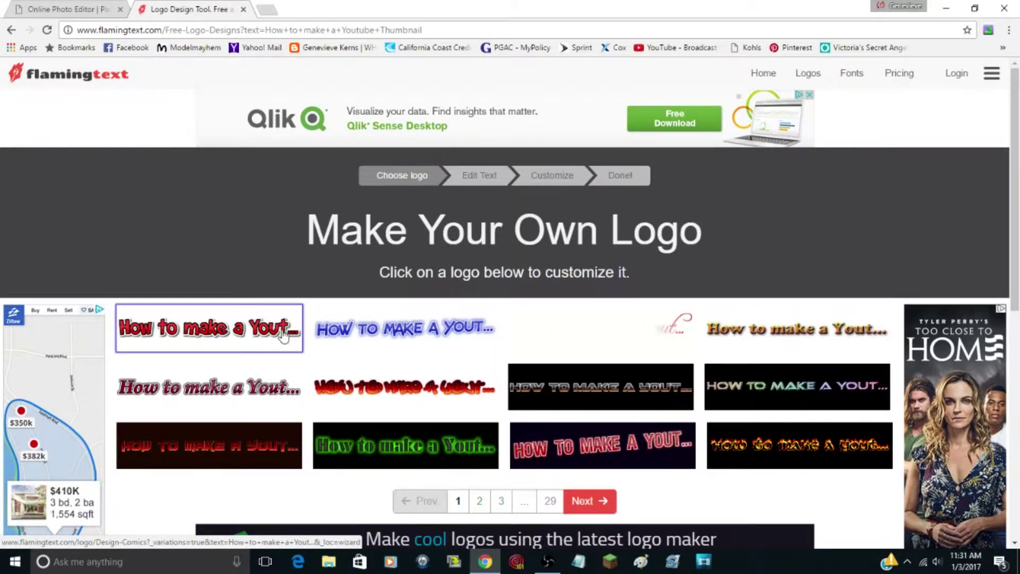
pyautogui.scroll(-1, 486, 289)
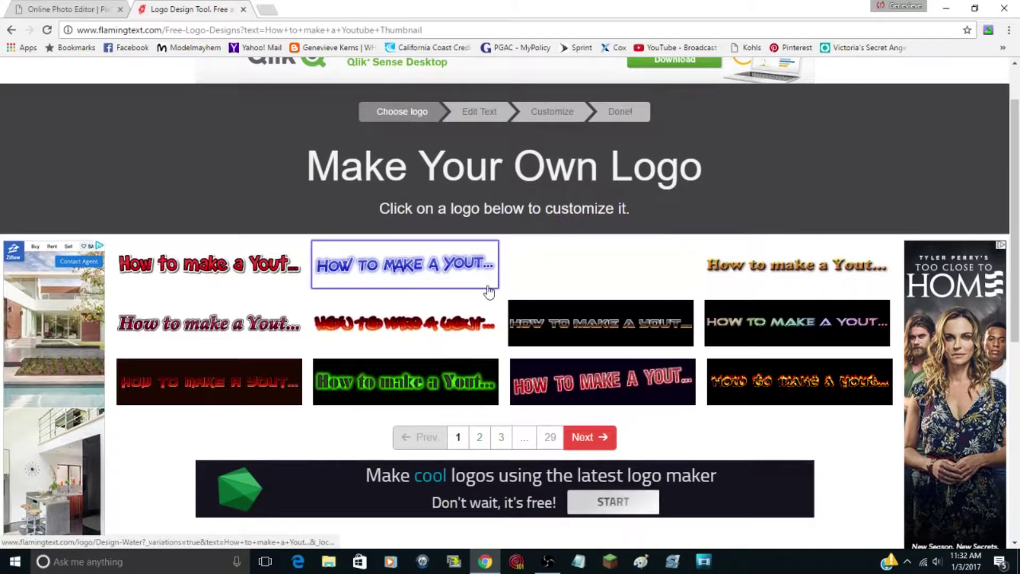
pyautogui.scroll(1, 489, 292)
pyautogui.click(57, 11)
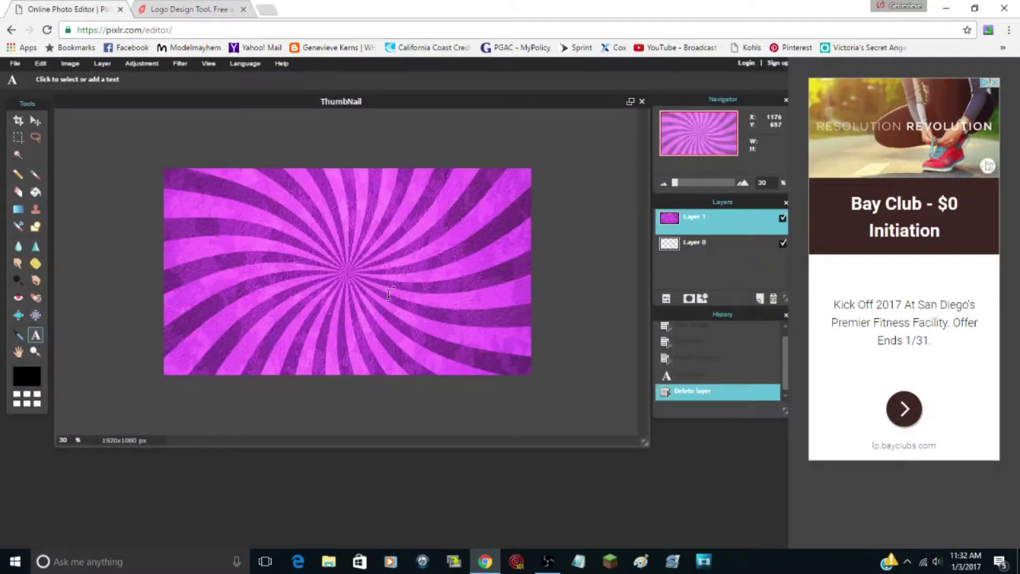
pyautogui.click(134, 8)
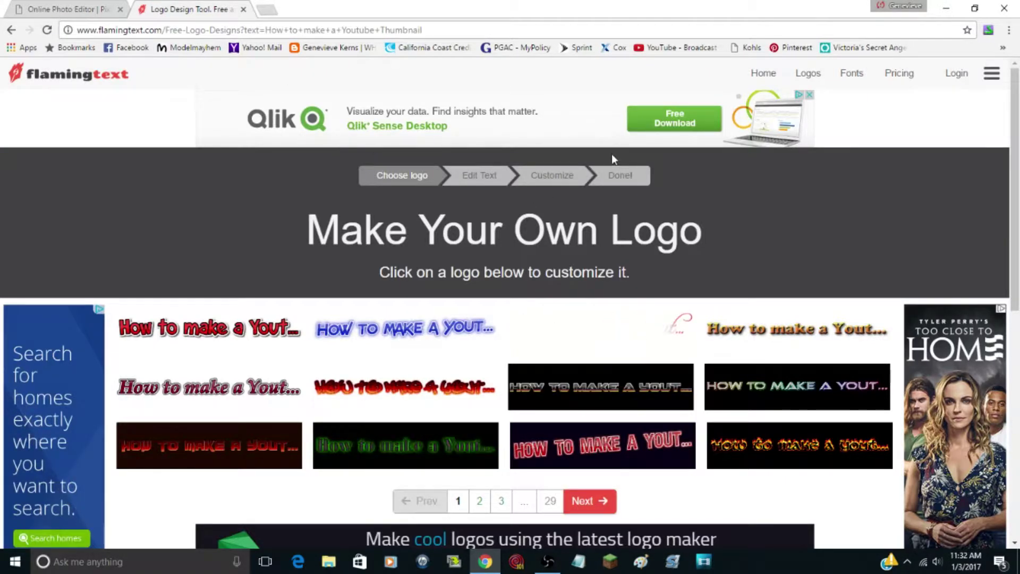
pyautogui.click(47, 30)
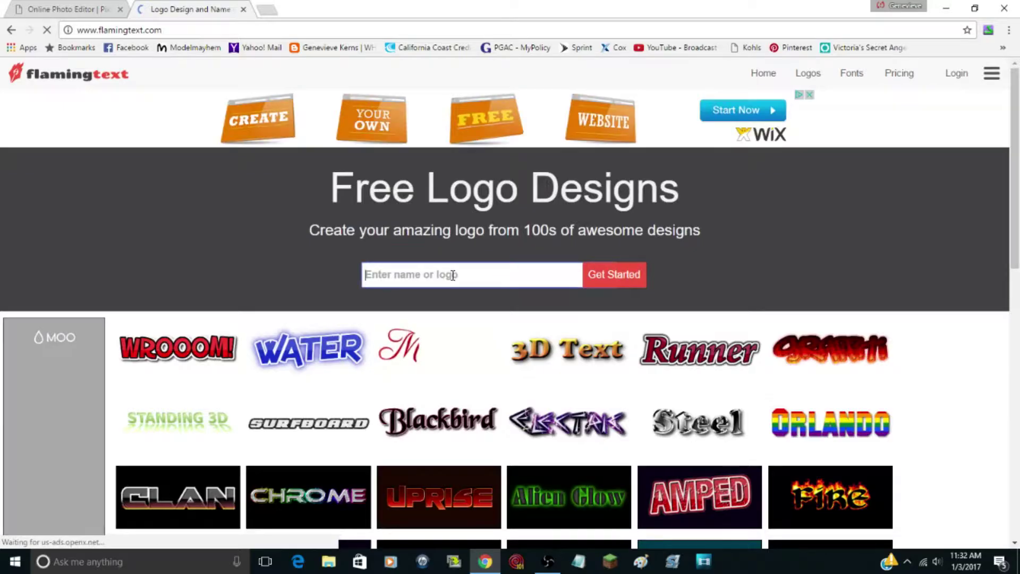
# Generate FlamingText logos for 'How to Make' and go to results page 2
pyautogui.write('H')
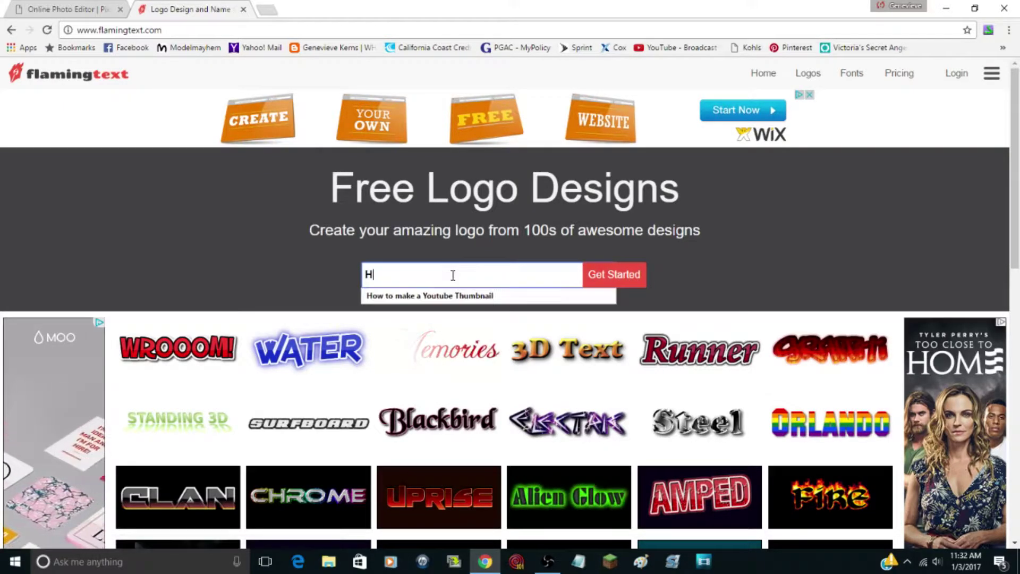
pyautogui.write('ow to make')
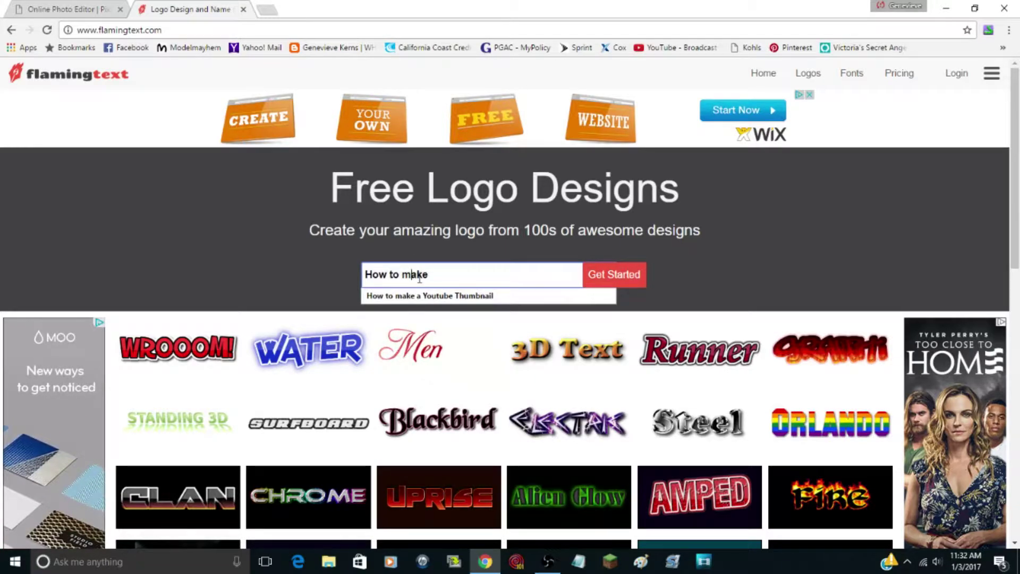
pyautogui.press('Left')
pyautogui.press('Left')
pyautogui.press('Left')
pyautogui.press('BackSpace')
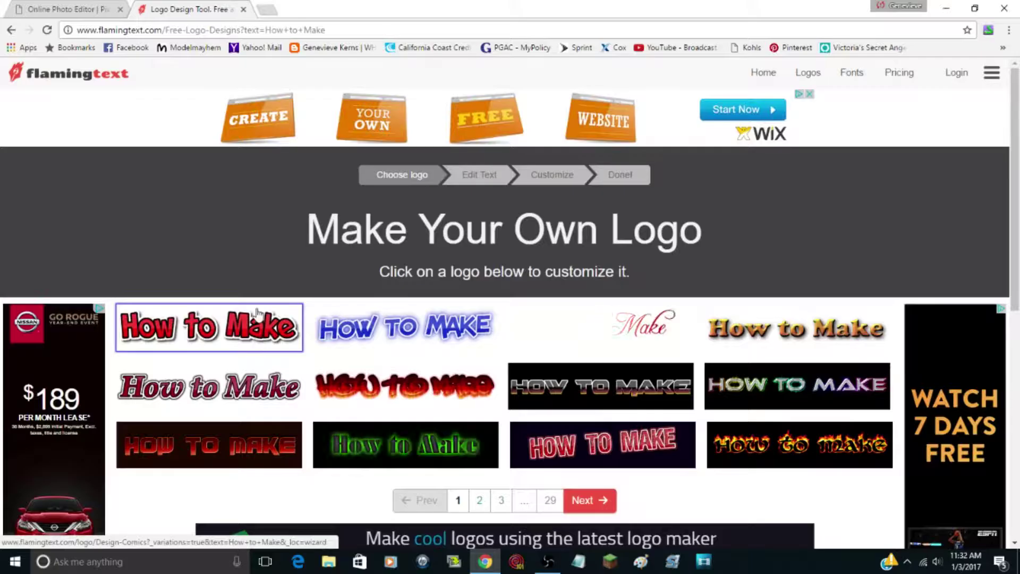
pyautogui.scroll(-1, 756, 351)
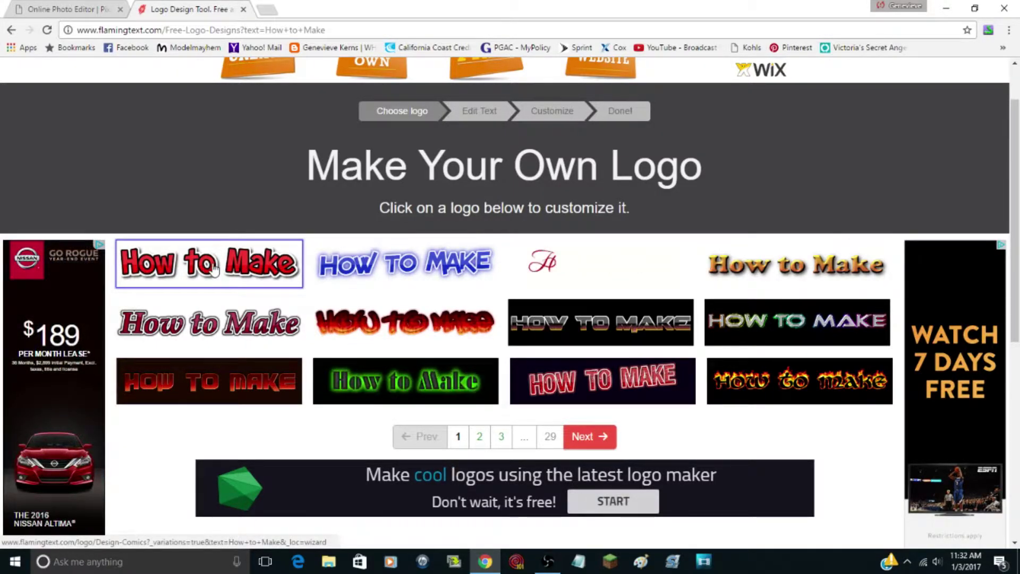
pyautogui.click(589, 437)
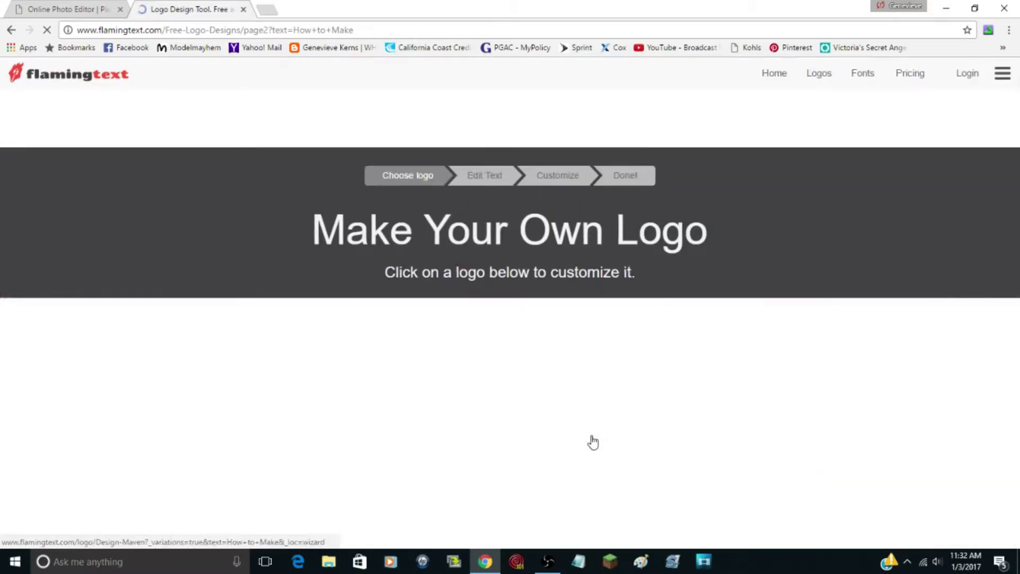
# Browse page 2 of the 'How to Make' logos, then return to page 1
pyautogui.scroll(-1, 914, 407)
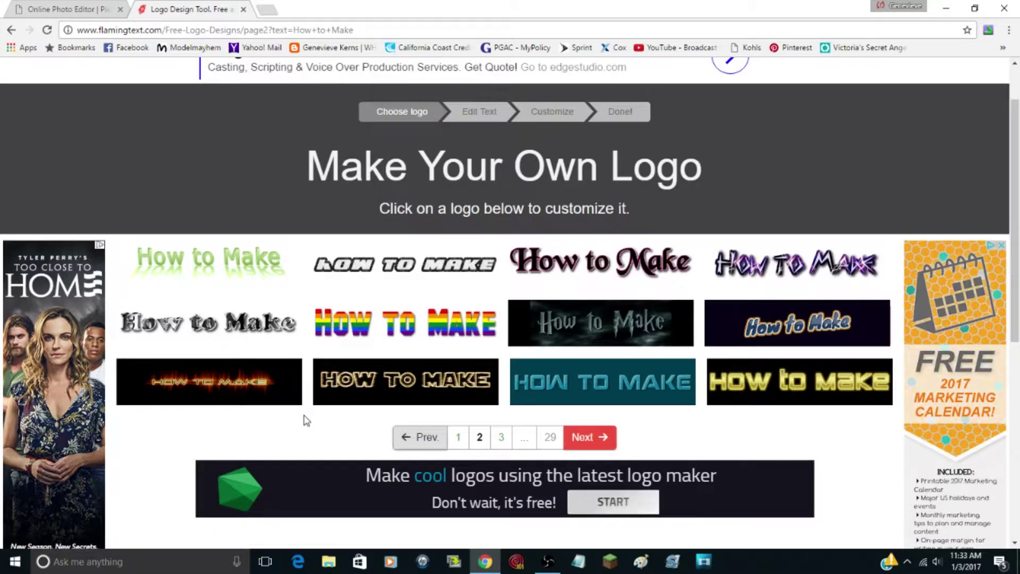
pyautogui.click(423, 443)
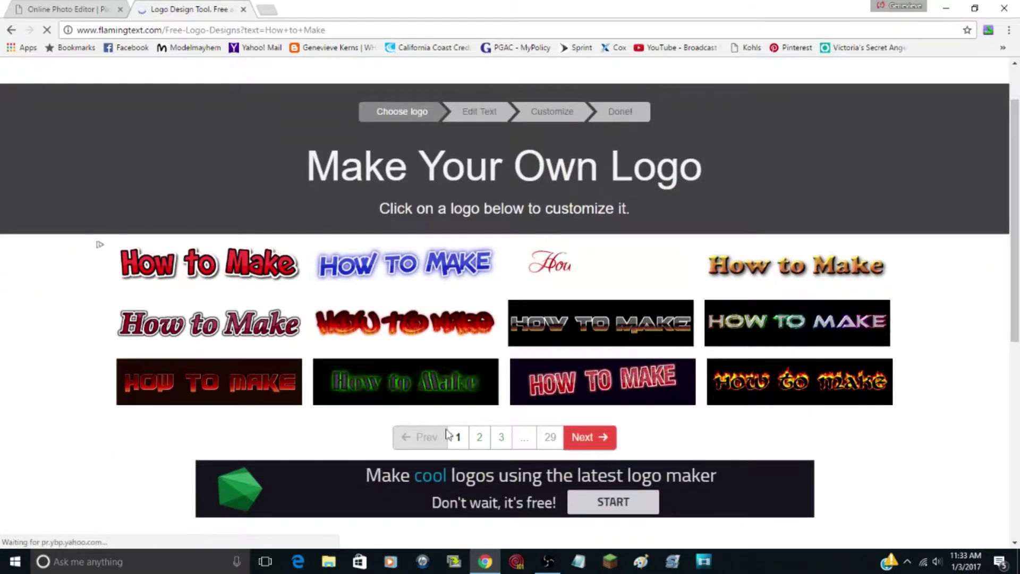
# Pick the dark red italic Runner logo and open its Edit Text step at font size 75
pyautogui.click(247, 322)
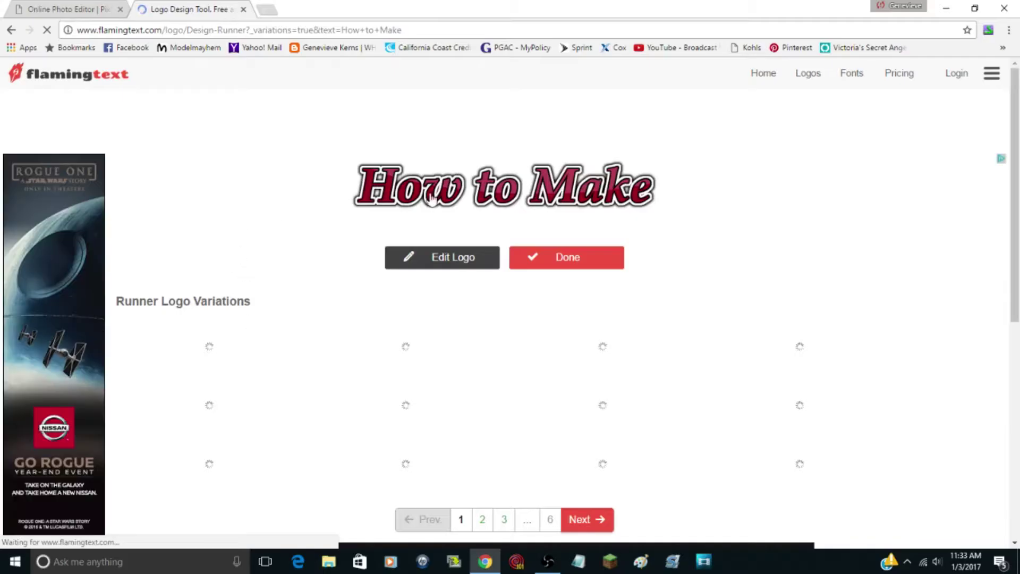
pyautogui.scroll(-1, 257, 374)
pyautogui.scroll(1, 256, 375)
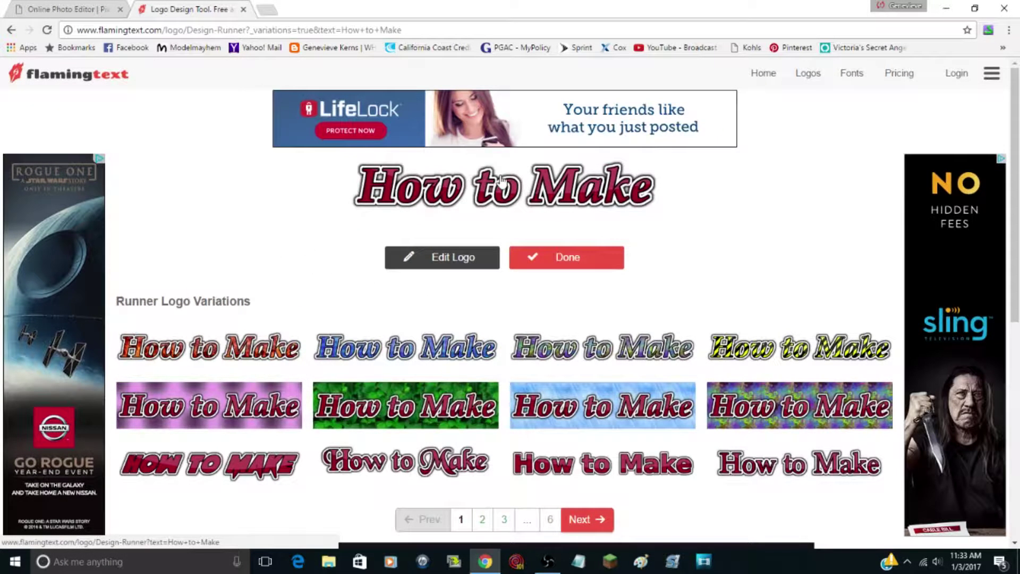
pyautogui.click(464, 263)
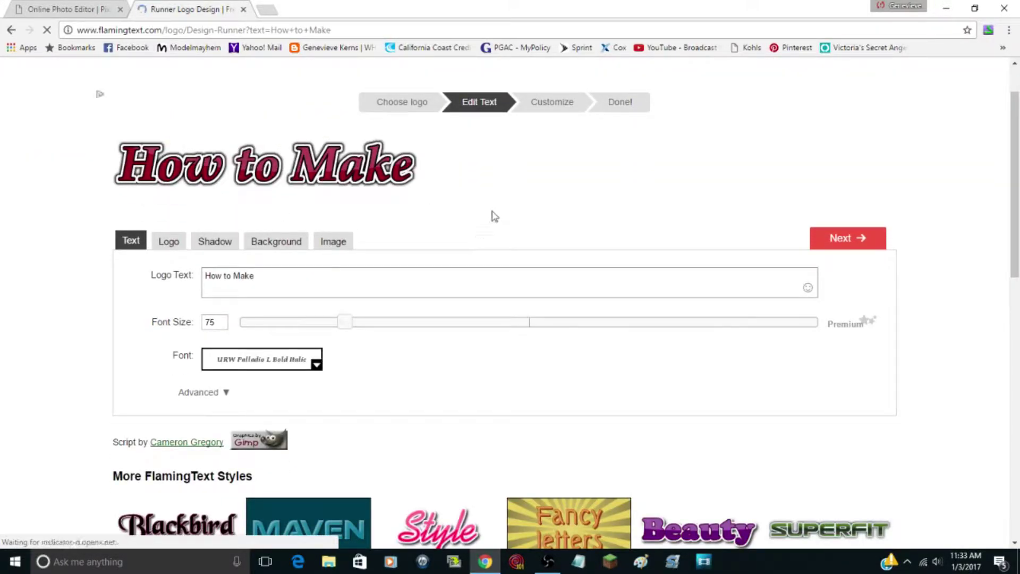
pyautogui.click(296, 284)
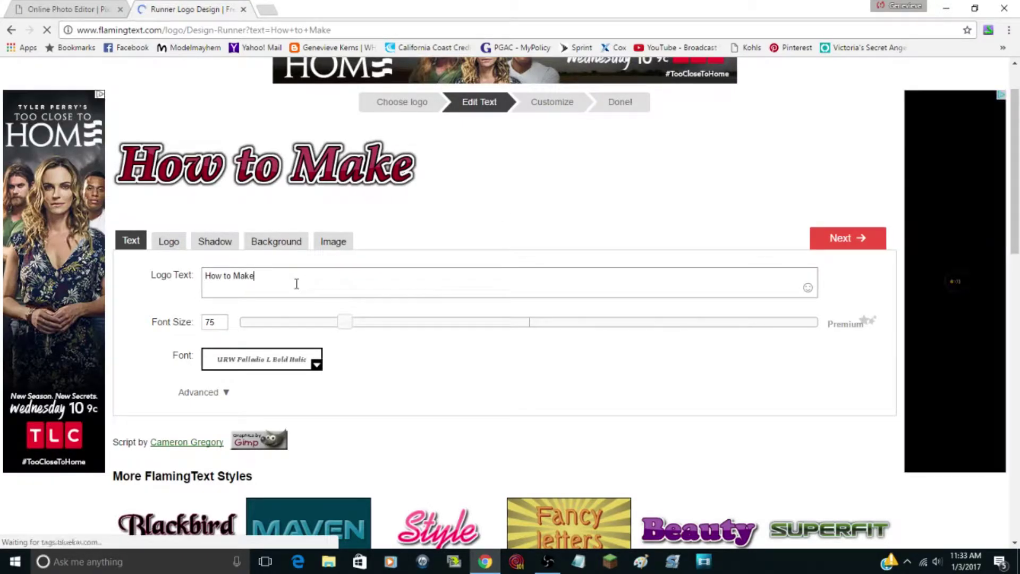